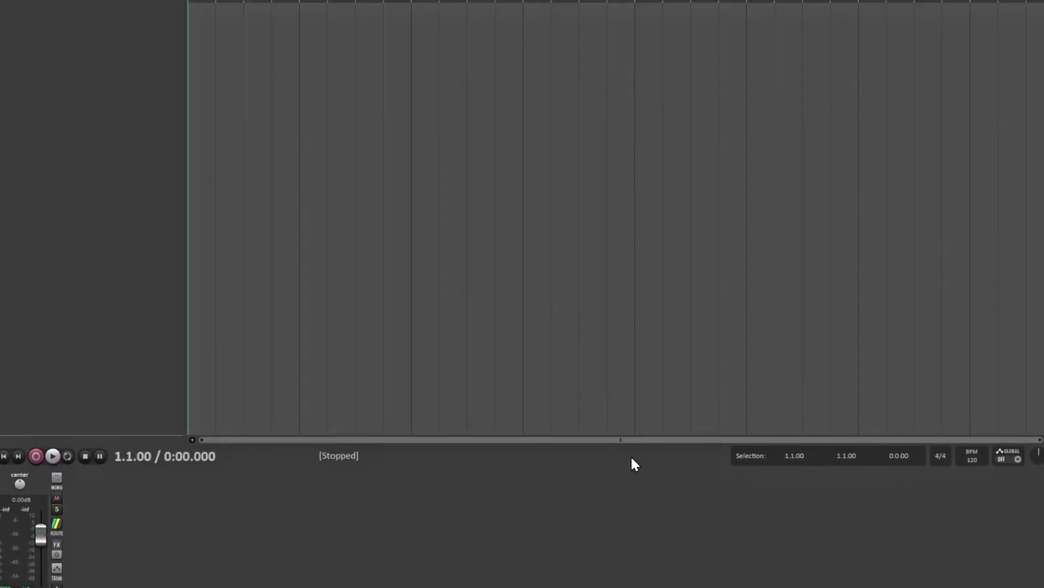
- Position the docked transport at the top of the main window and center its transport controls
right_click(633, 461)
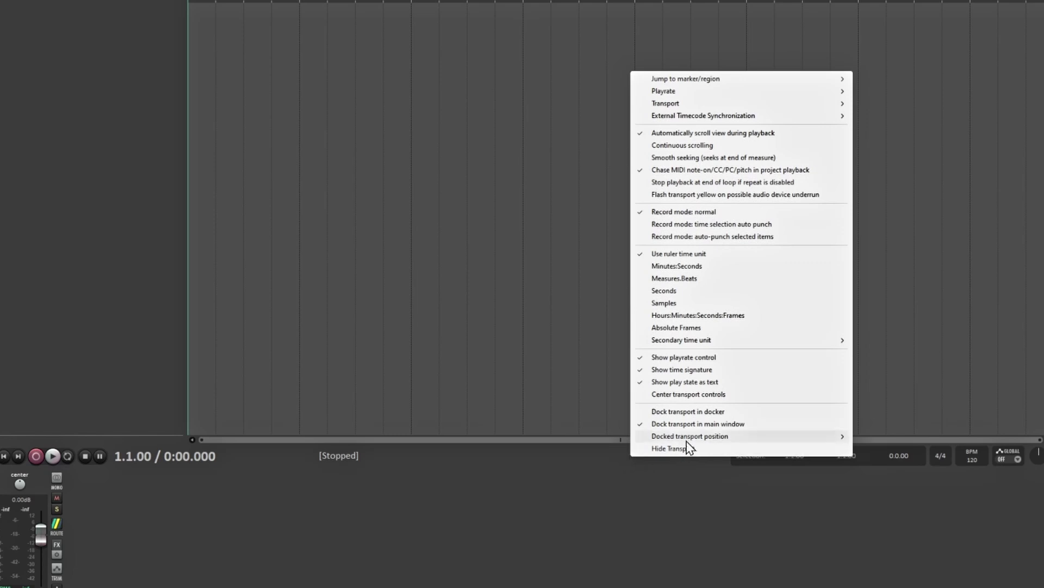
mouse_move(686, 439)
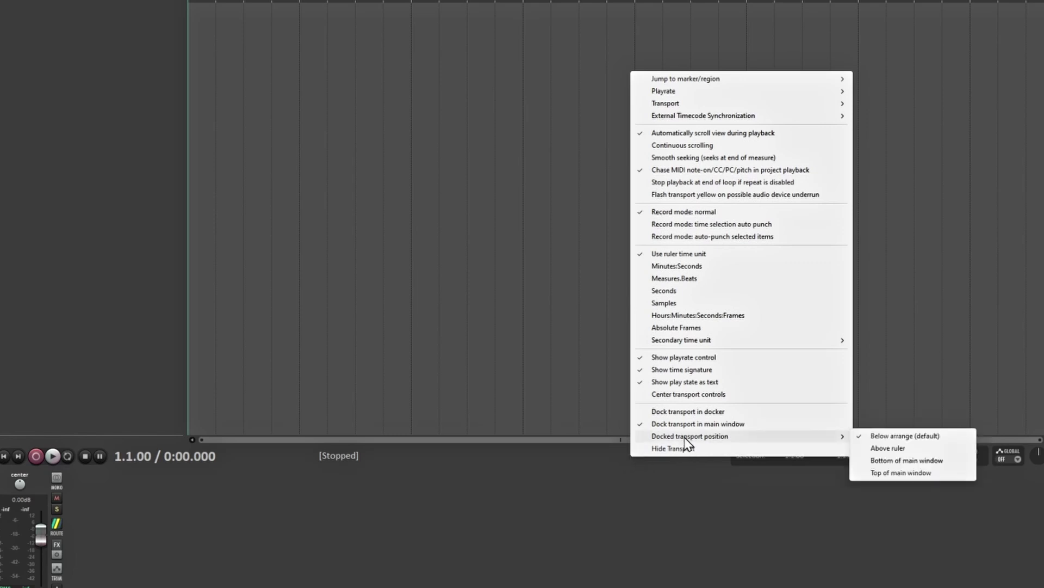
click(890, 451)
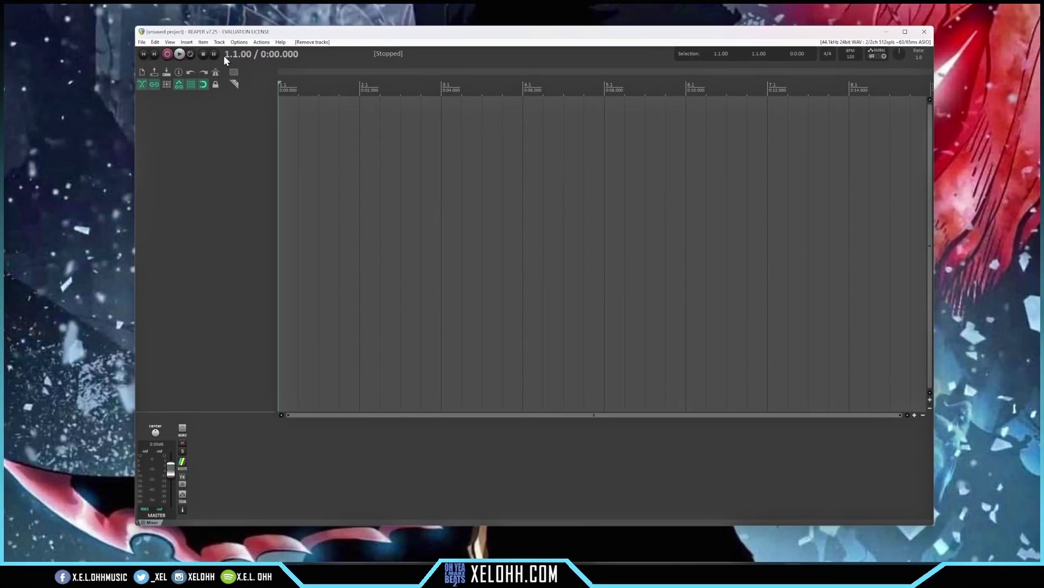
right_click(347, 56)
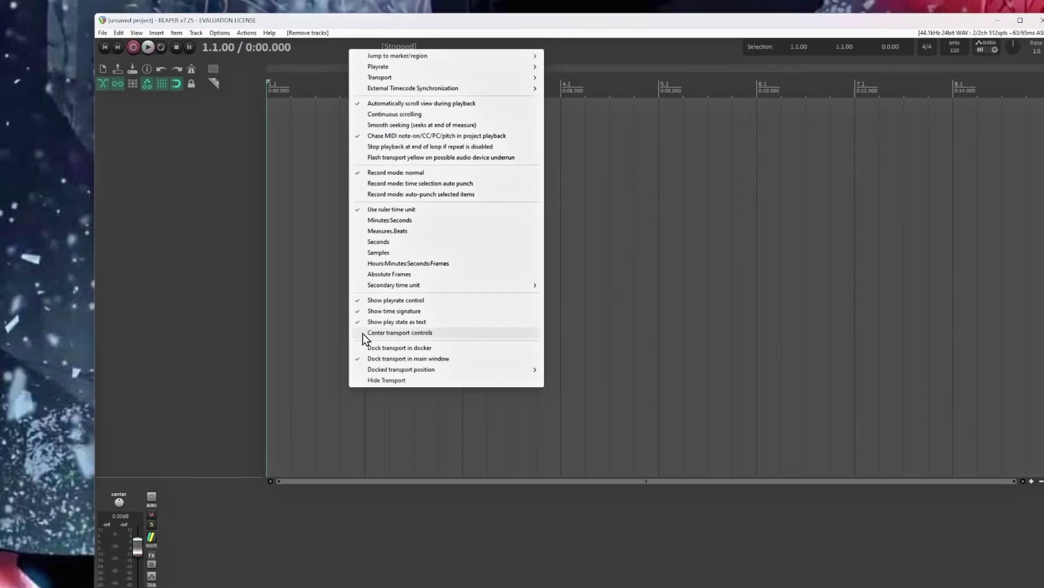
click(435, 498)
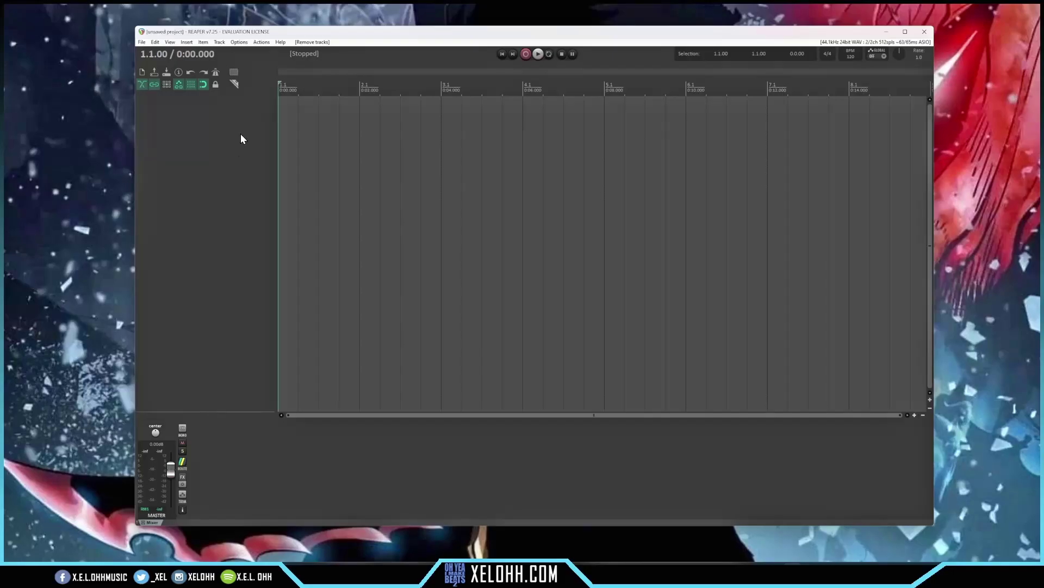
- Add a new track and show the master track in its own docker
double_click(241, 131)
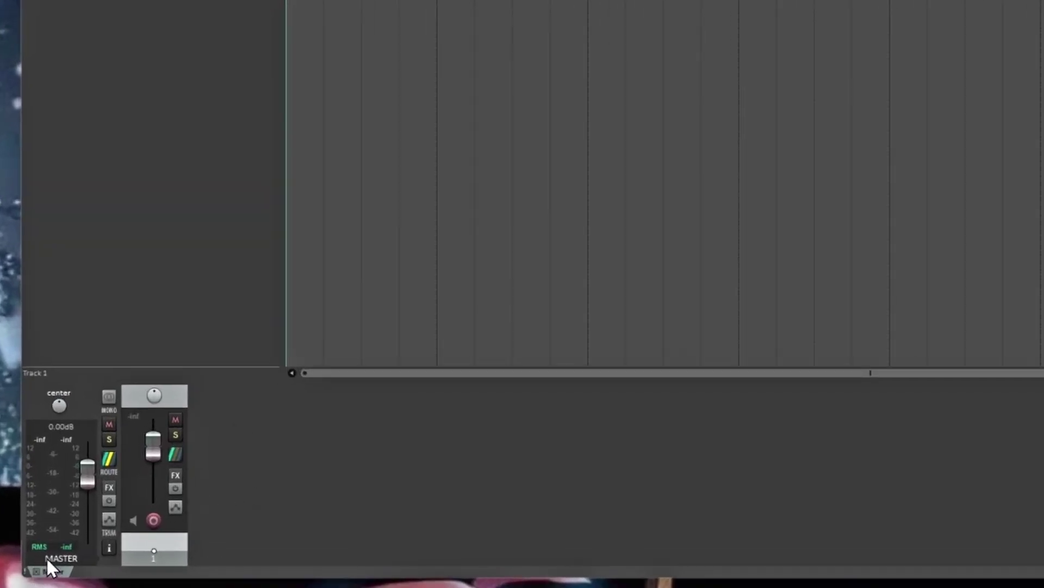
click(71, 557)
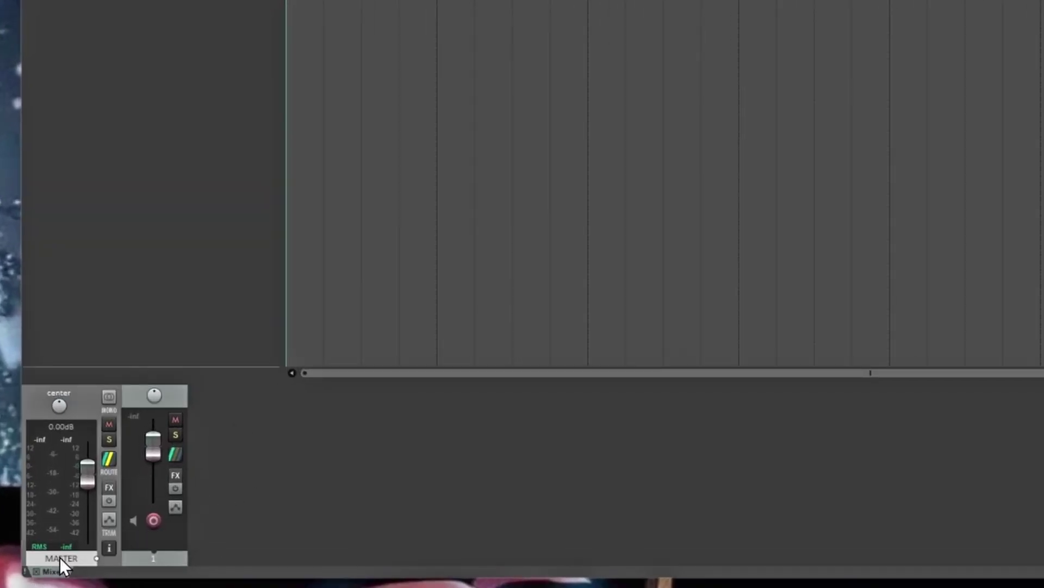
right_click(60, 557)
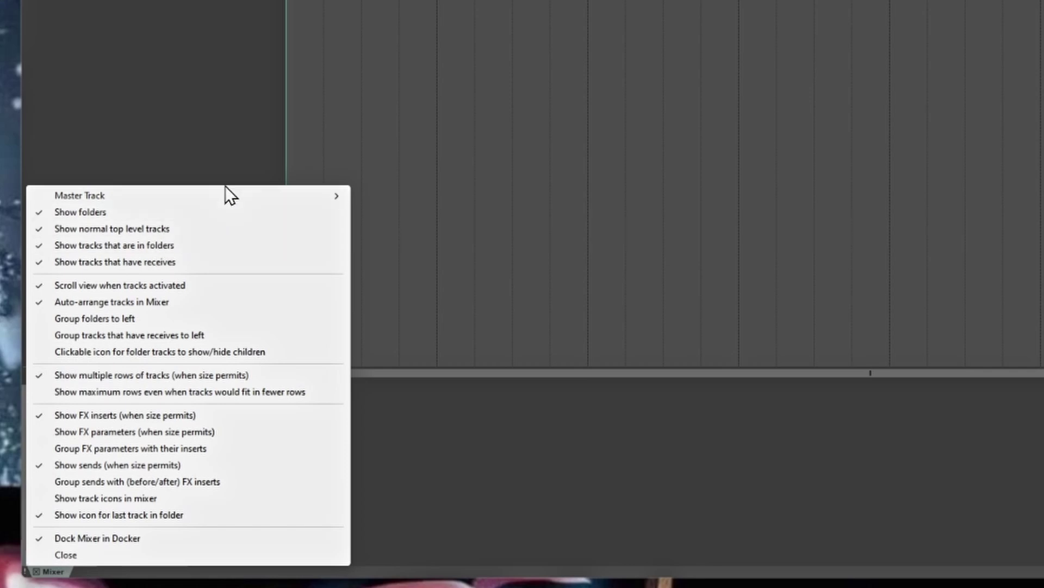
mouse_move(230, 192)
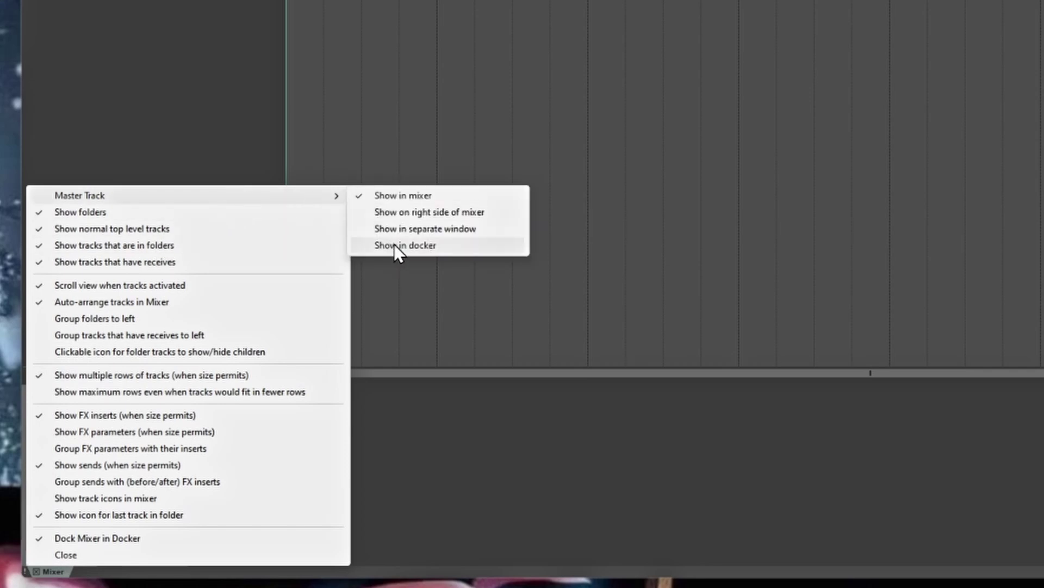
click(425, 245)
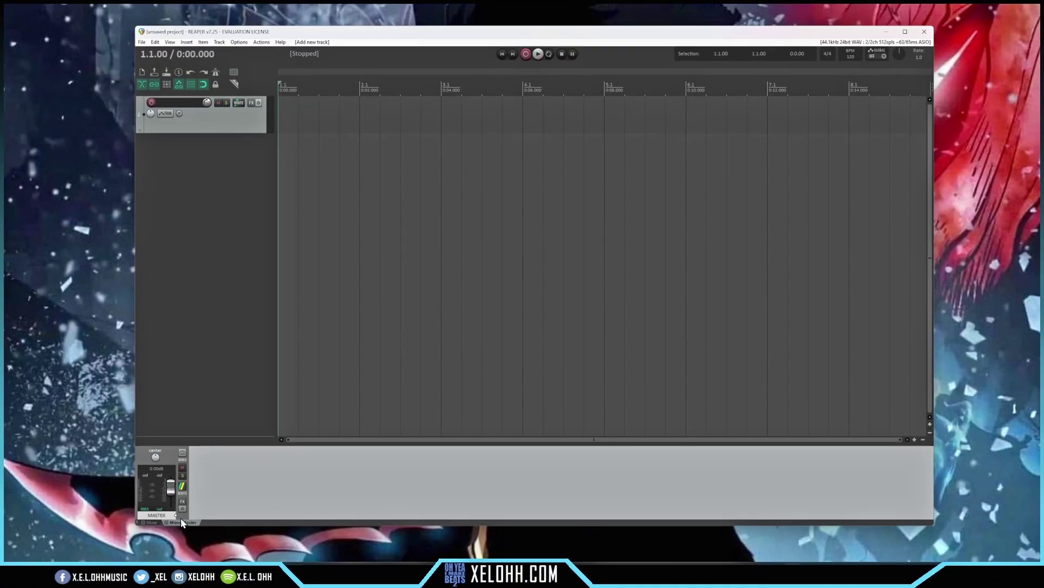
- Dock the master track along the main window's right edge and make the mixer area taller
drag(210, 491, 340, 330)
drag(652, 336, 544, 116)
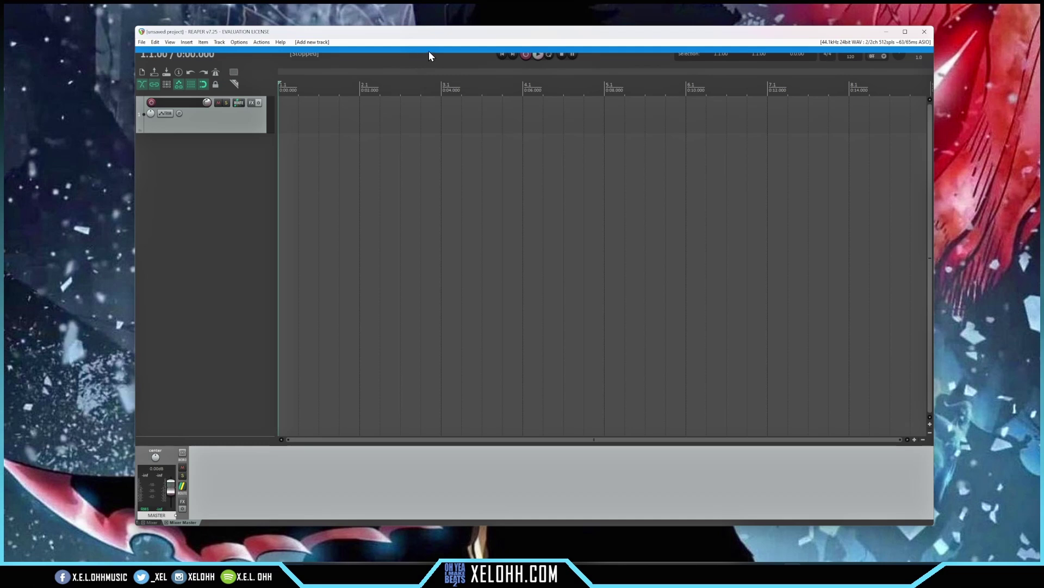
drag(429, 51, 357, 185)
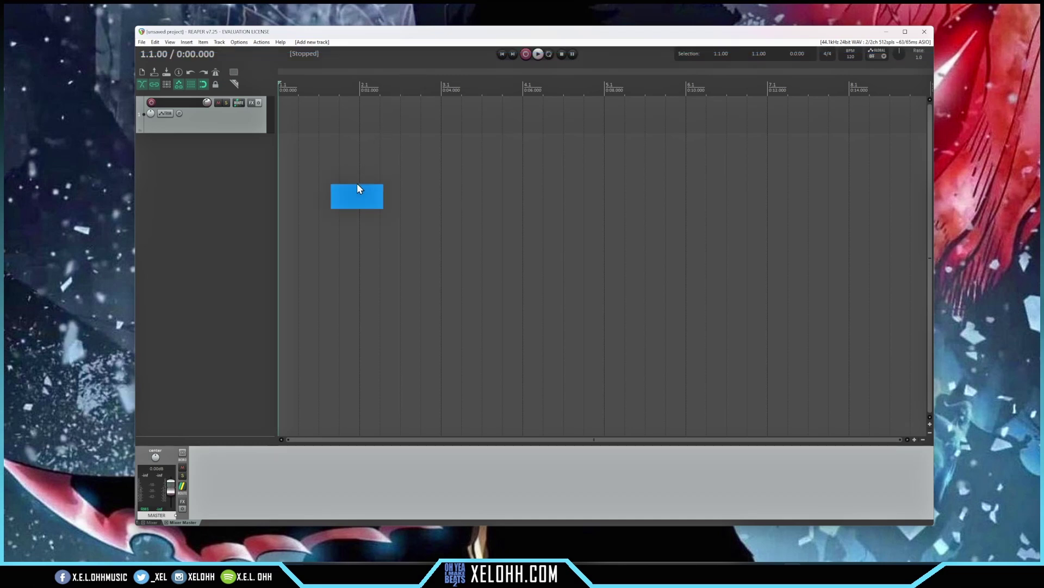
drag(284, 227, 523, 245)
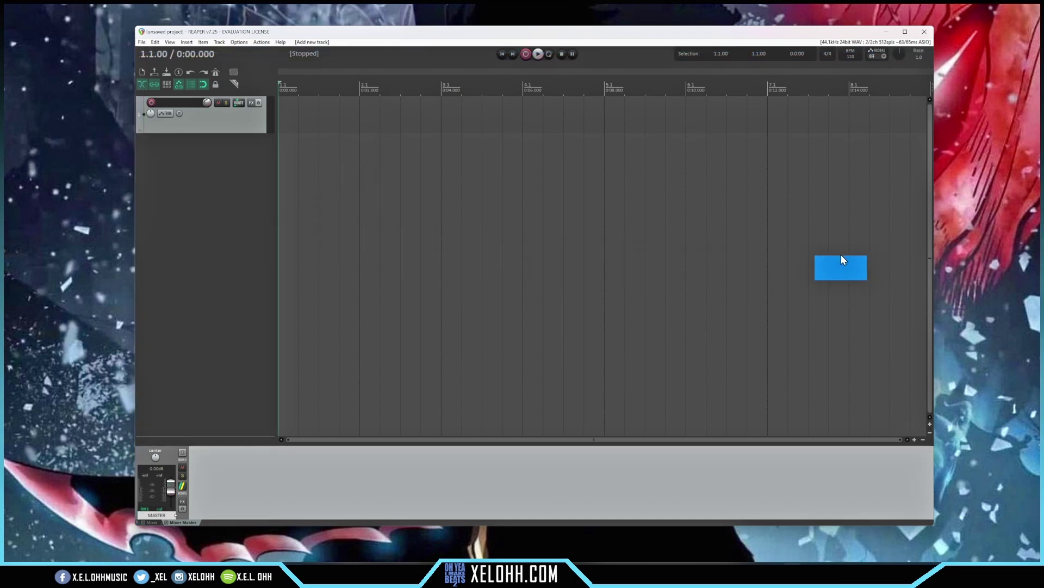
drag(842, 256, 907, 258)
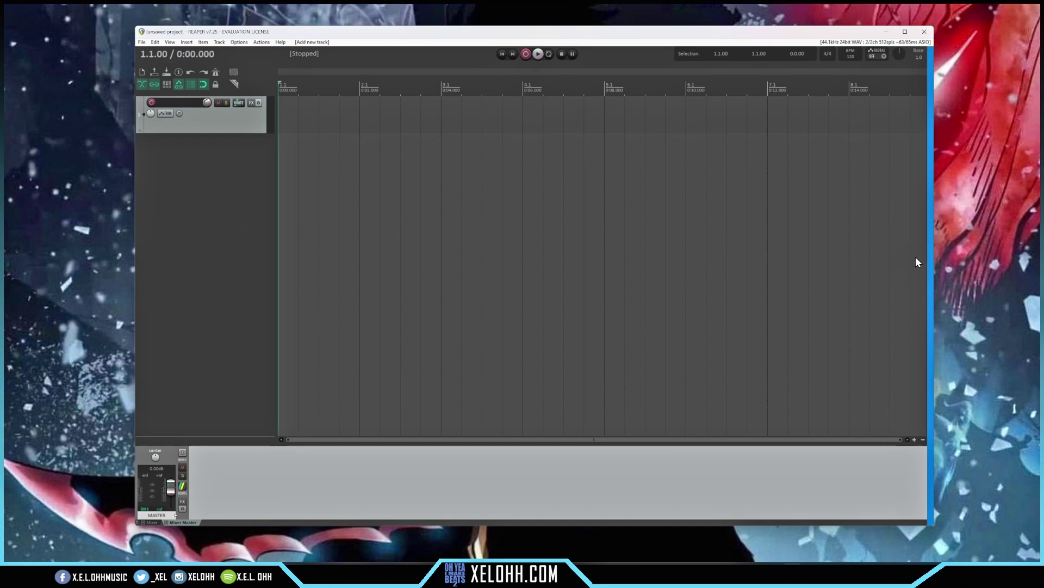
drag(915, 257, 915, 256)
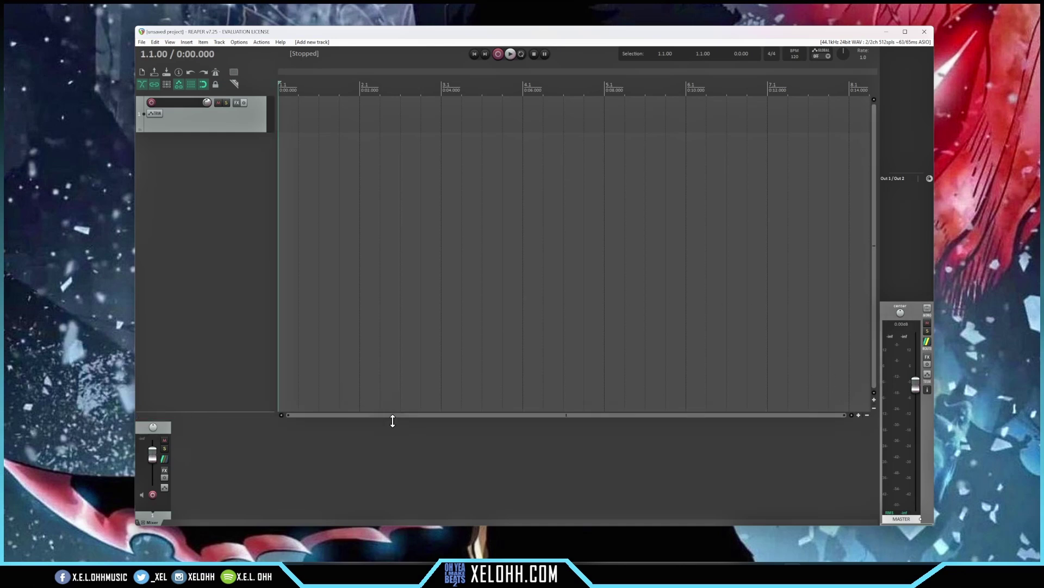
drag(396, 419, 409, 301)
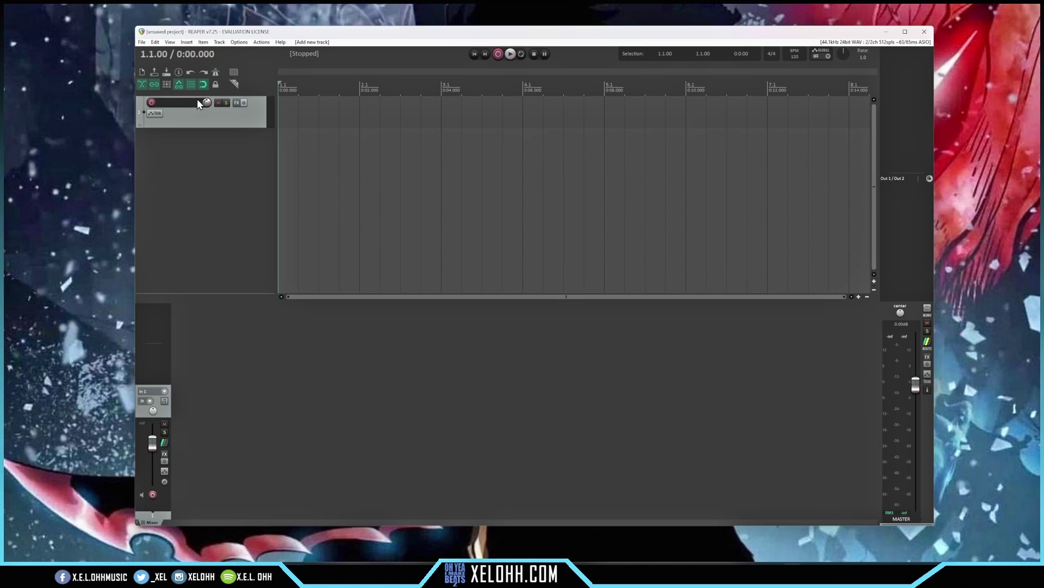
- Show the Media Explorer docked along the main window's left edge and enlarge its waveform preview area
click(169, 42)
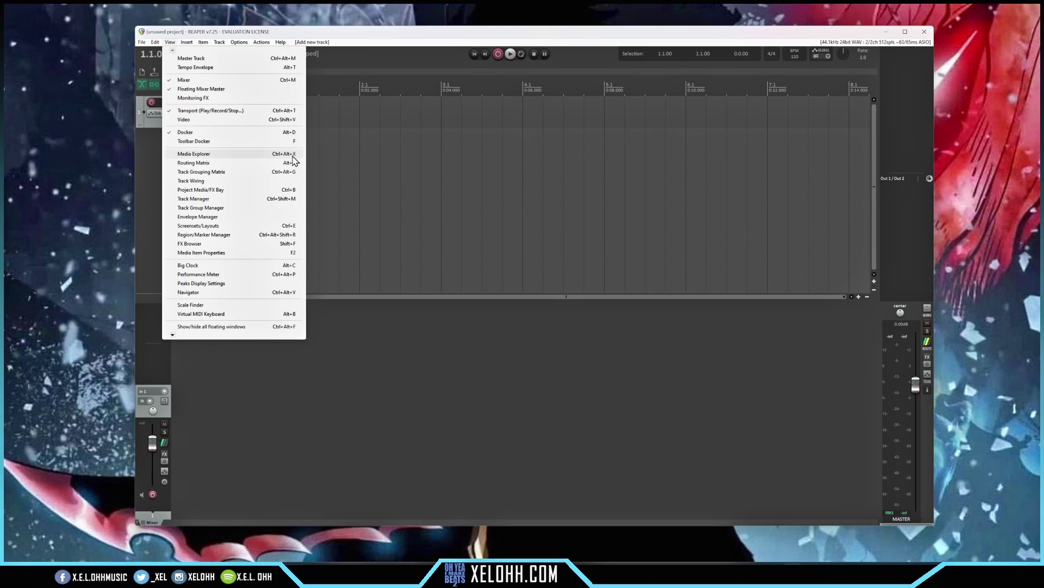
click(275, 157)
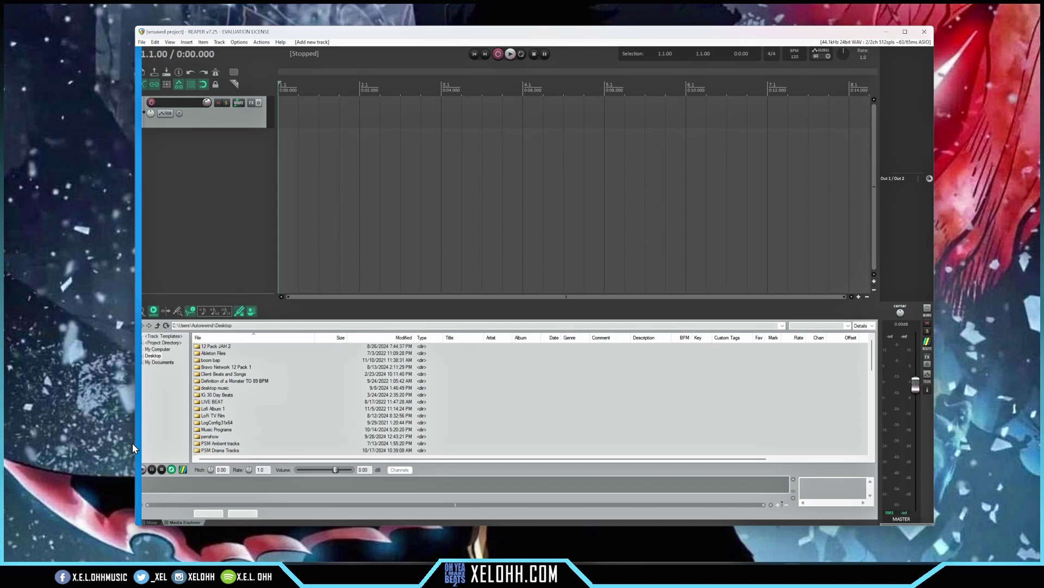
drag(132, 443, 132, 442)
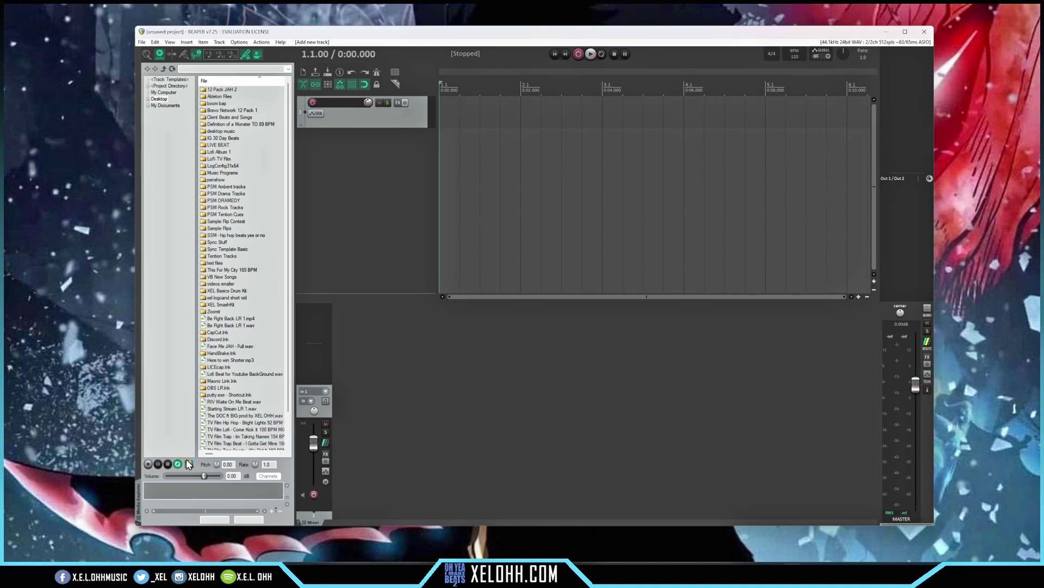
drag(203, 481, 206, 452)
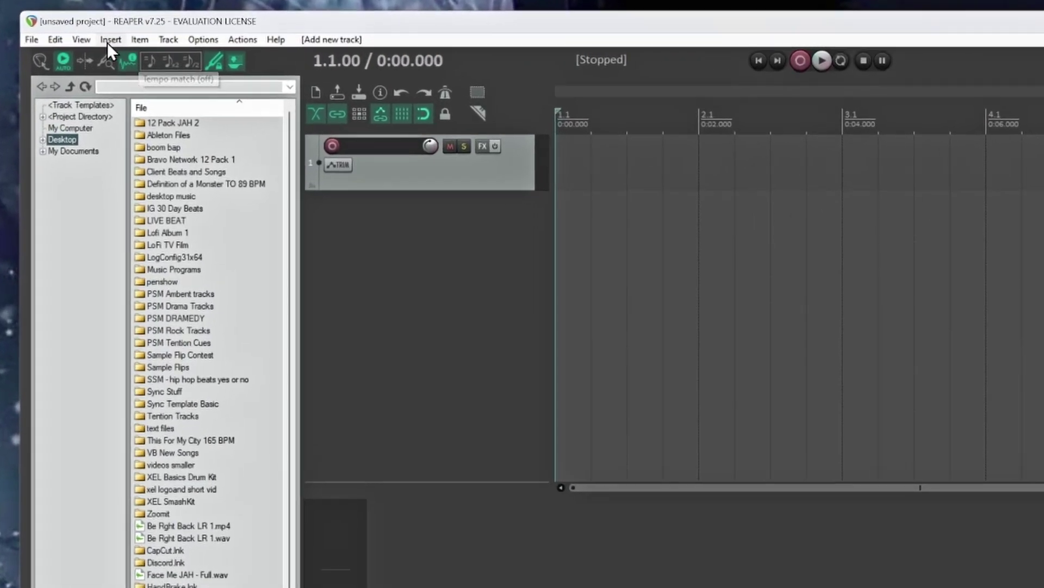
- Insert a new MIDI item and dock its MIDI editor below the arrange view
click(185, 42)
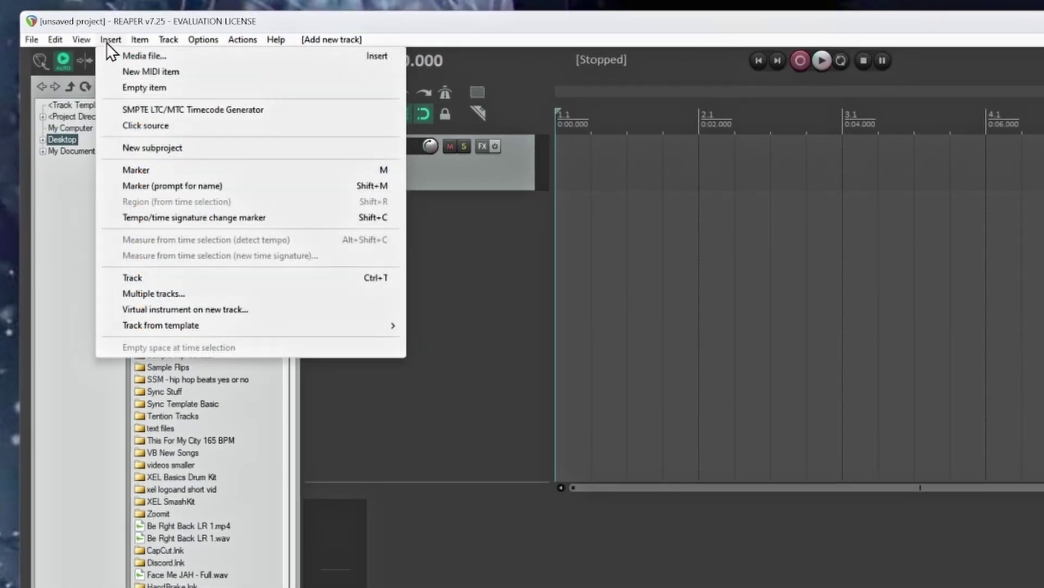
click(155, 73)
double_click(612, 220)
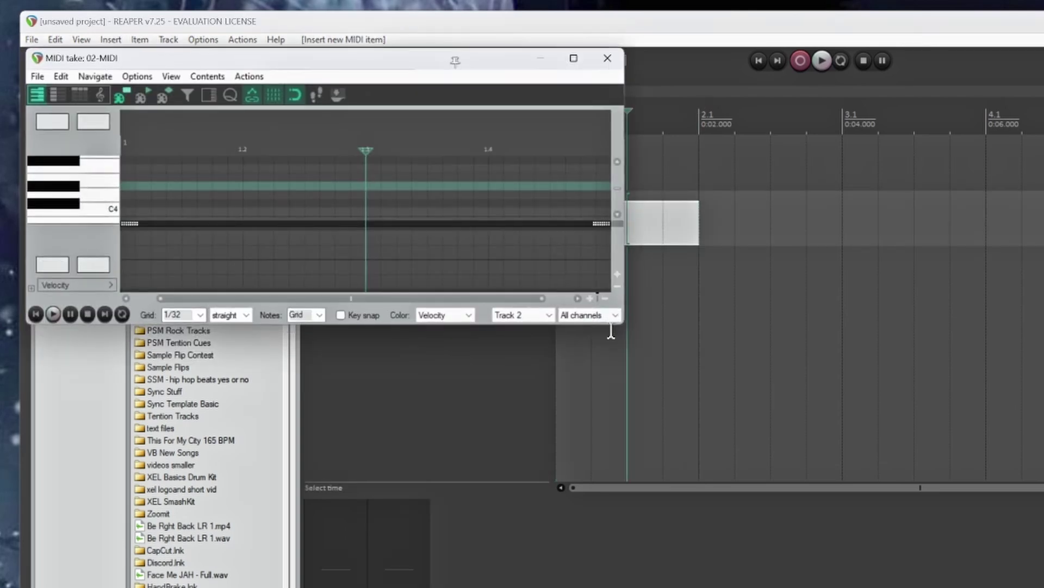
drag(289, 59, 616, 169)
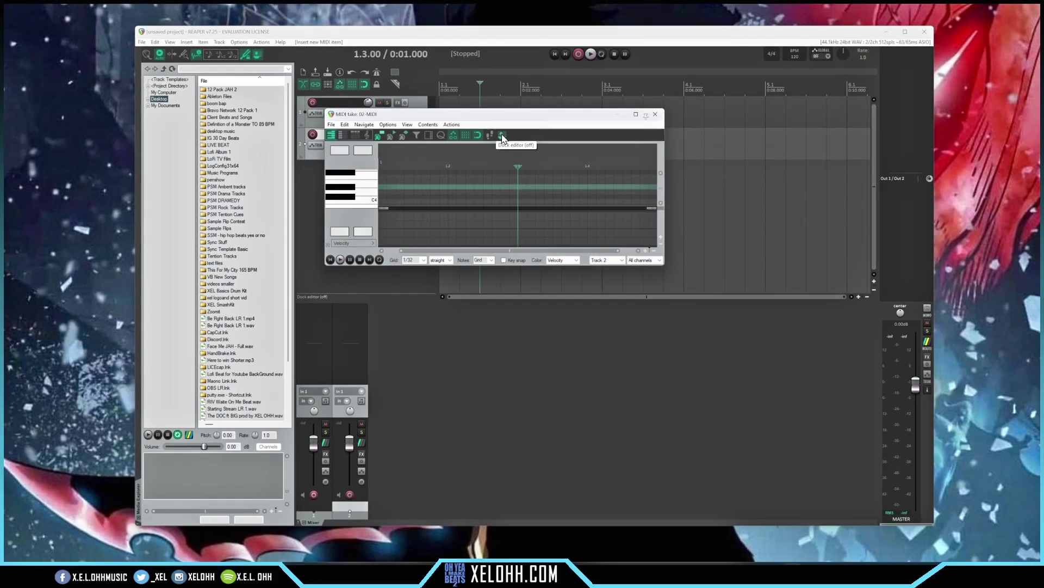
click(540, 151)
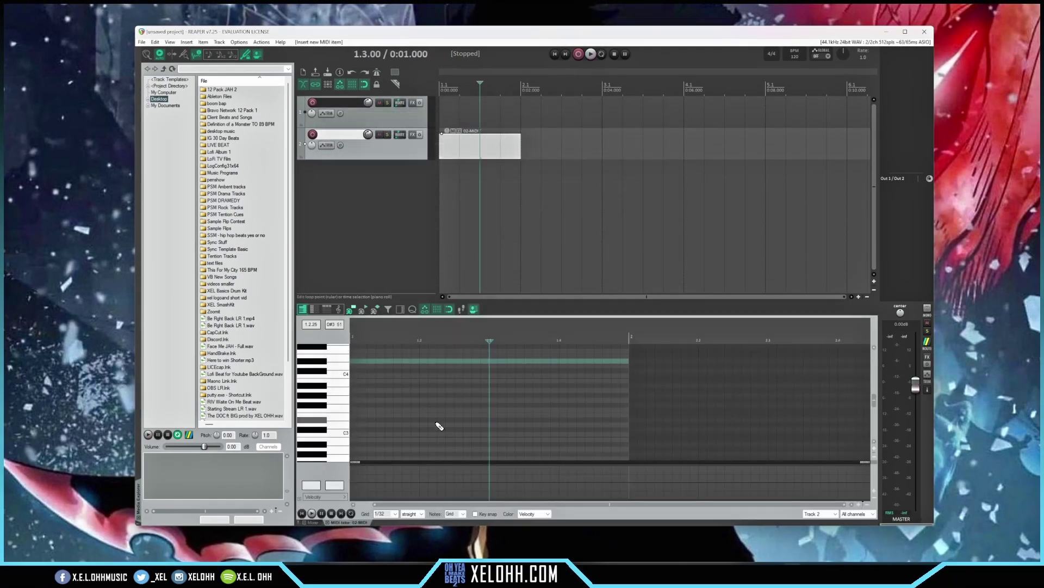
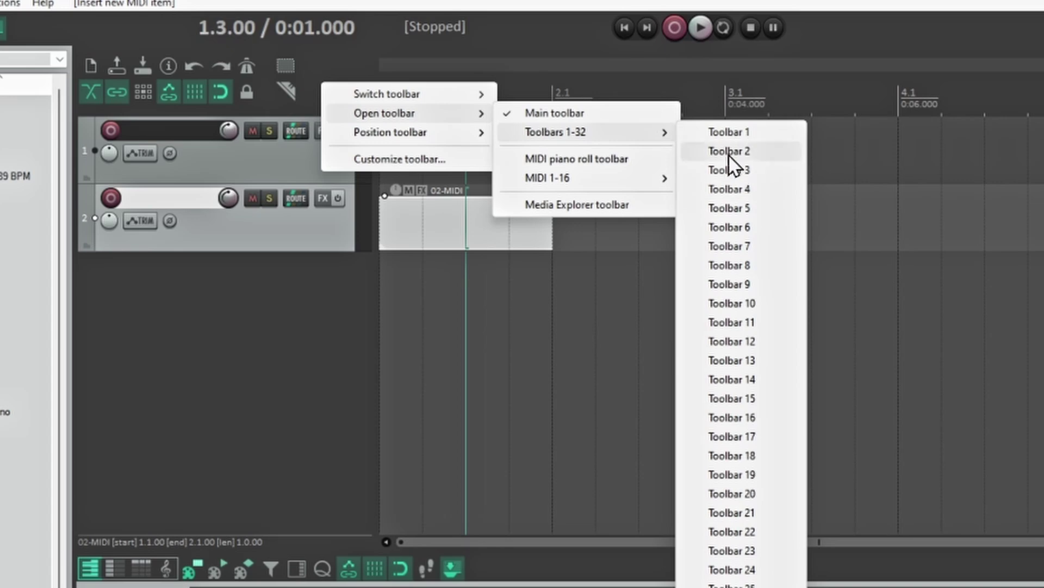
- Open Toolbar 2 and place it in the Toolbar Docker, floating over the arrange view
click(728, 152)
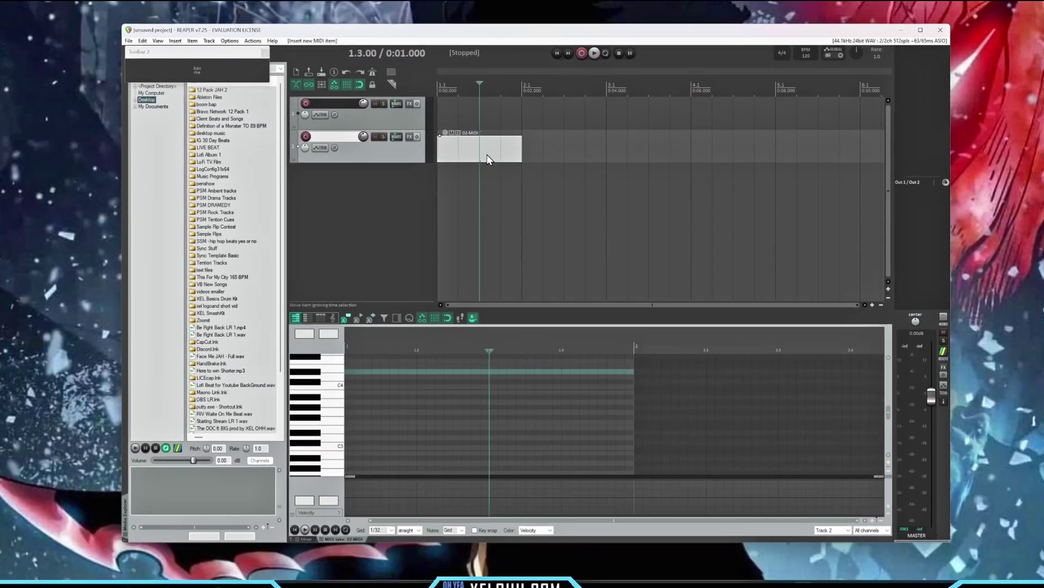
drag(186, 54, 380, 214)
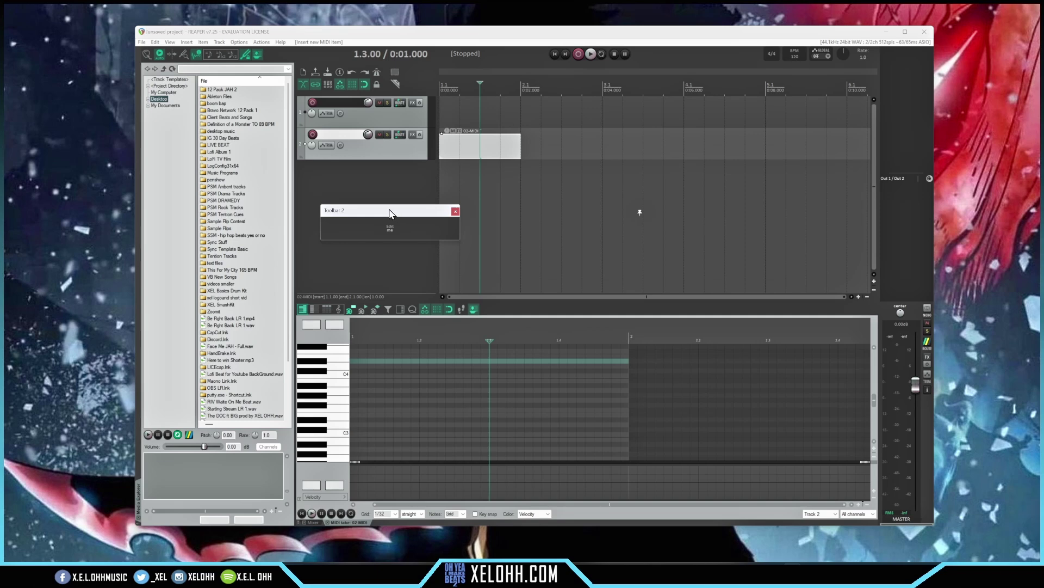
right_click(386, 209)
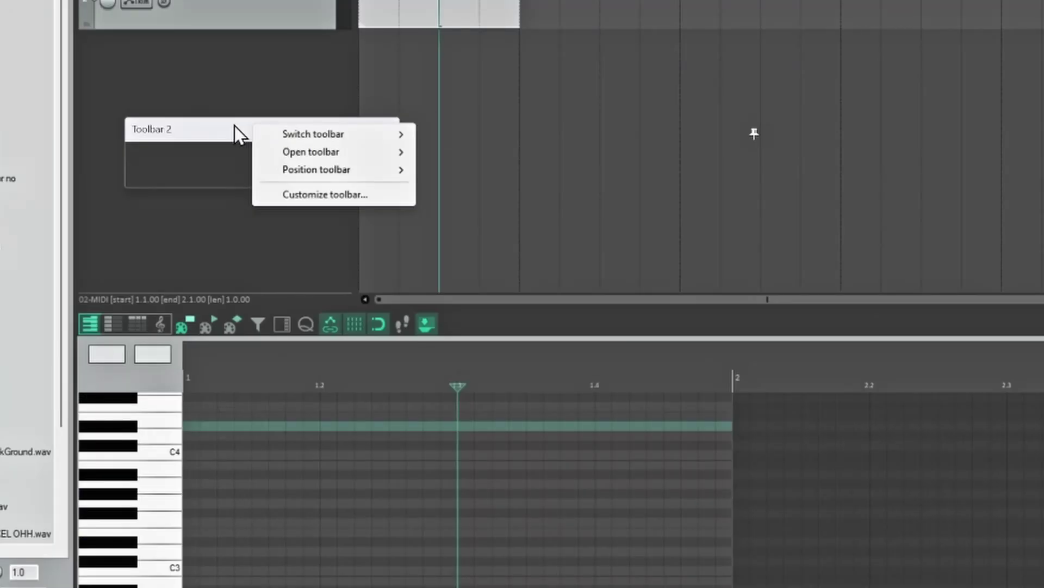
mouse_move(279, 178)
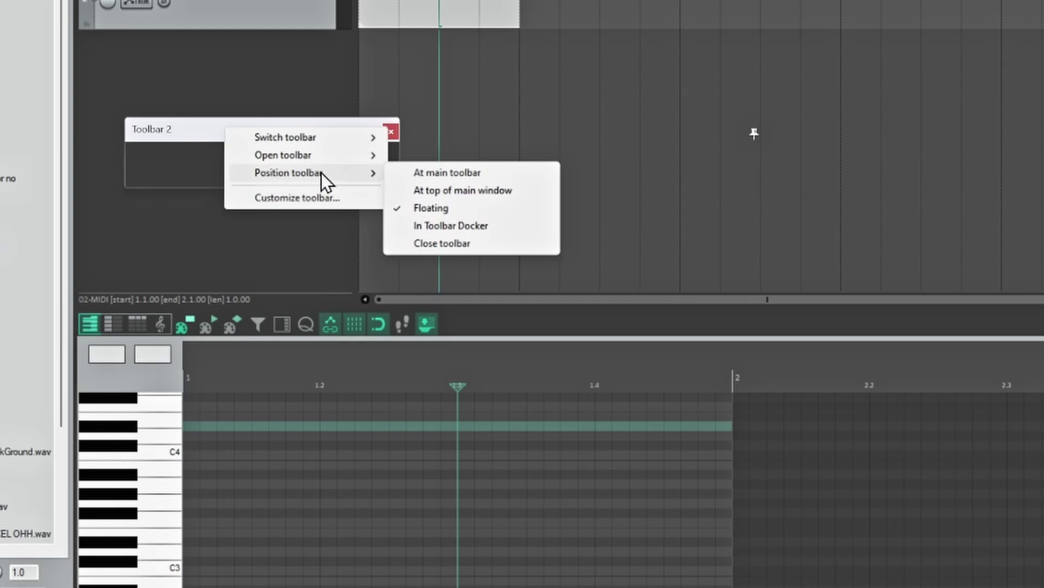
click(475, 227)
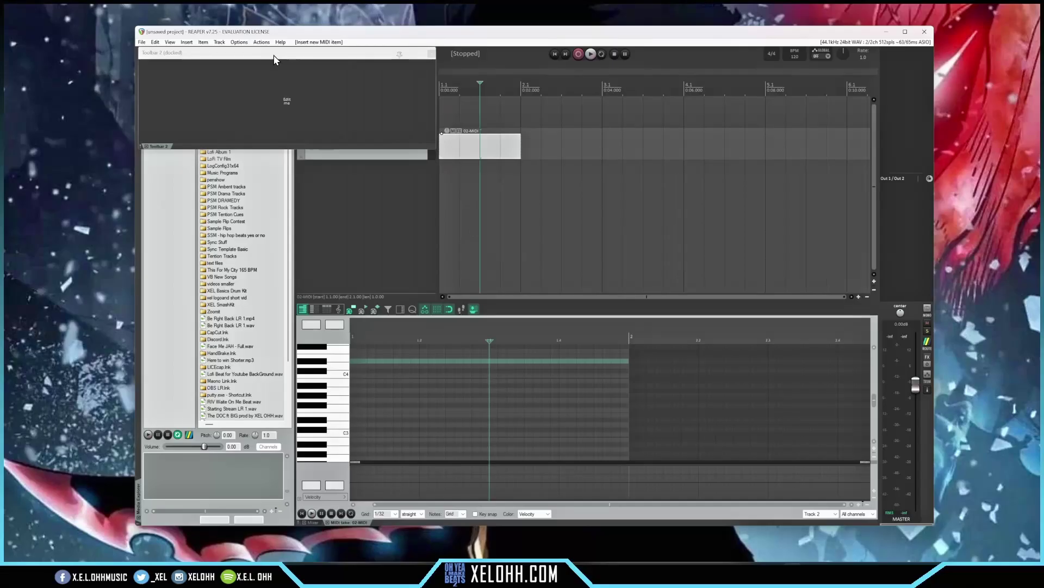
drag(319, 80, 519, 117)
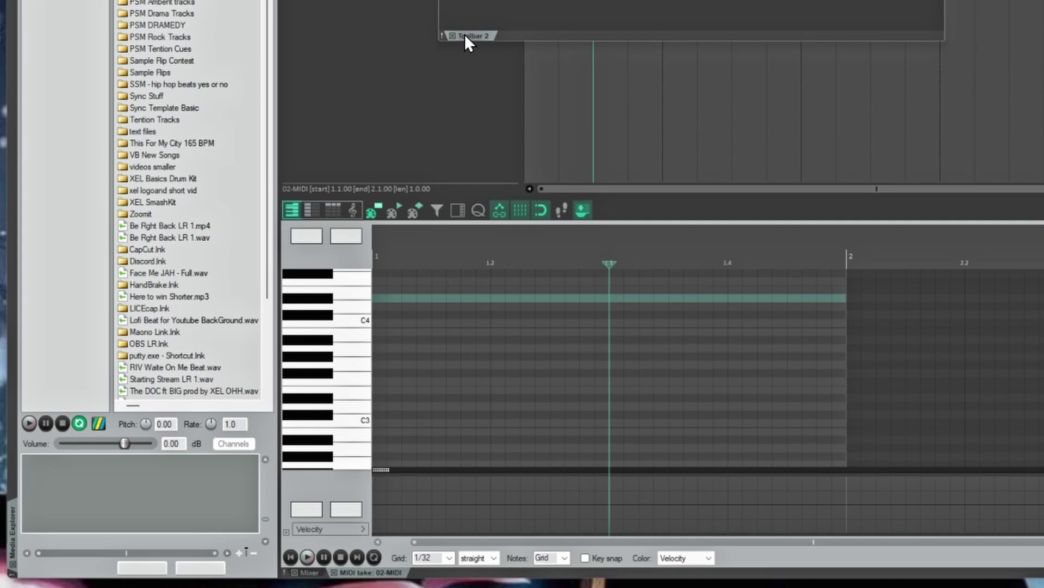
- Dock Toolbar 2 beside the MIDI editor and adjust the toolbar's width
mouse_move(464, 34)
mouse_down()
mouse_move(367, 266)
mouse_move(319, 313)
mouse_move(391, 315)
mouse_move(341, 324)
mouse_move(450, 356)
mouse_move(436, 370)
mouse_move(323, 358)
mouse_move(294, 344)
mouse_move(331, 348)
mouse_move(283, 318)
mouse_up()
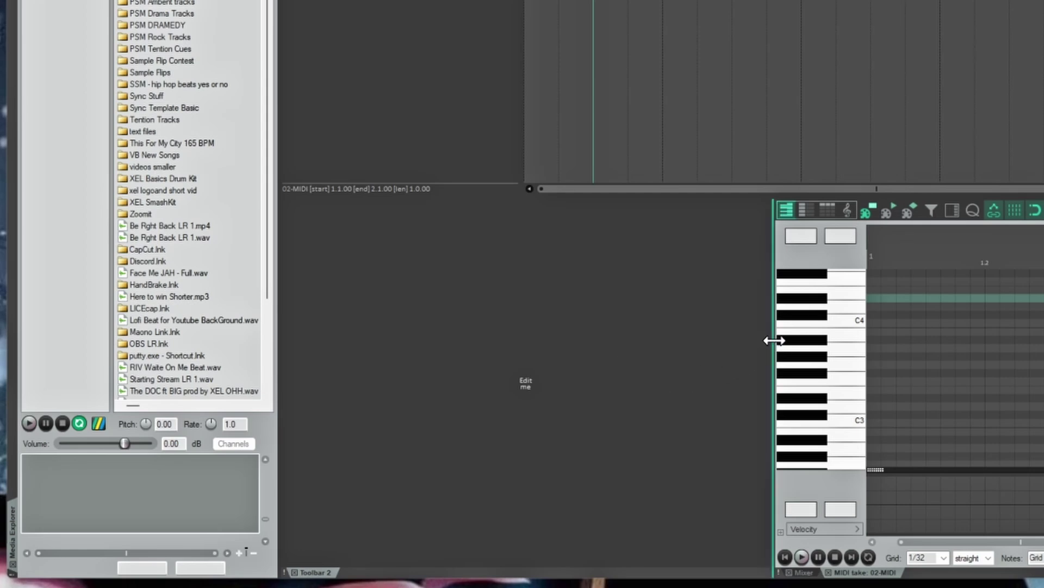
drag(772, 340, 285, 321)
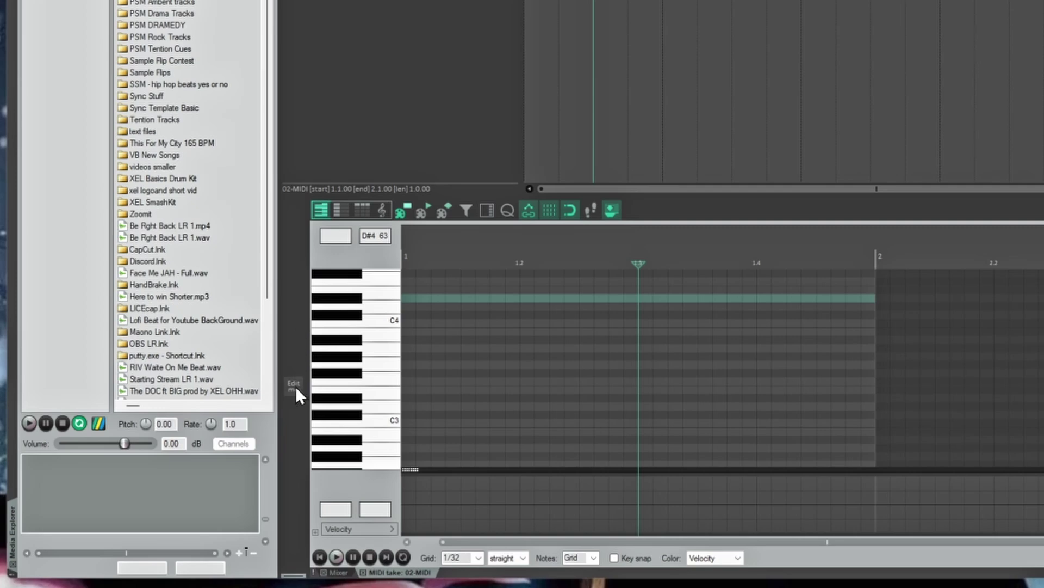
drag(303, 385, 443, 379)
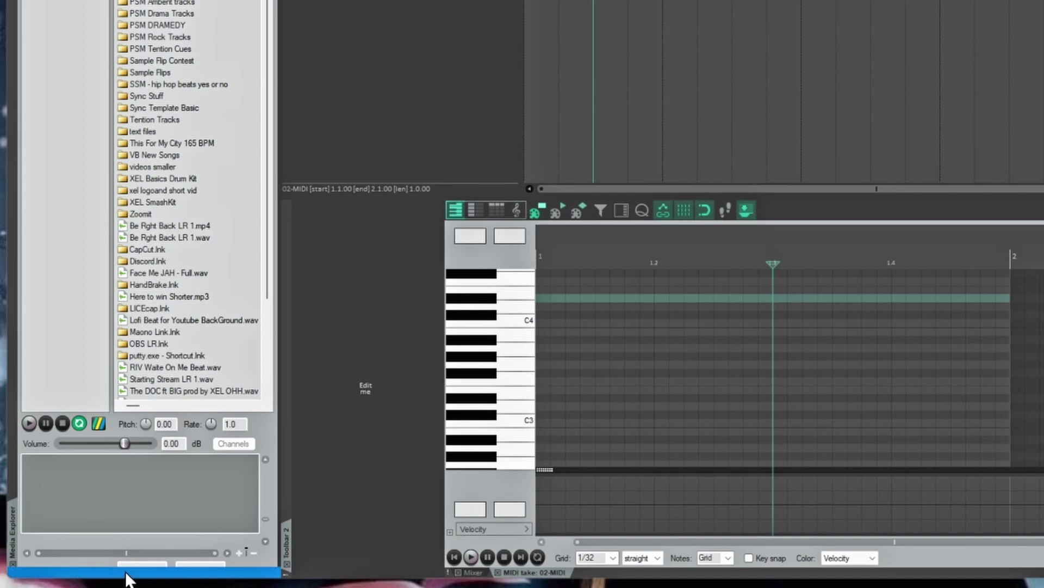
- Dock Toolbar 2 beneath the Media Explorer and shrink it to a thin strip
drag(126, 574, 127, 575)
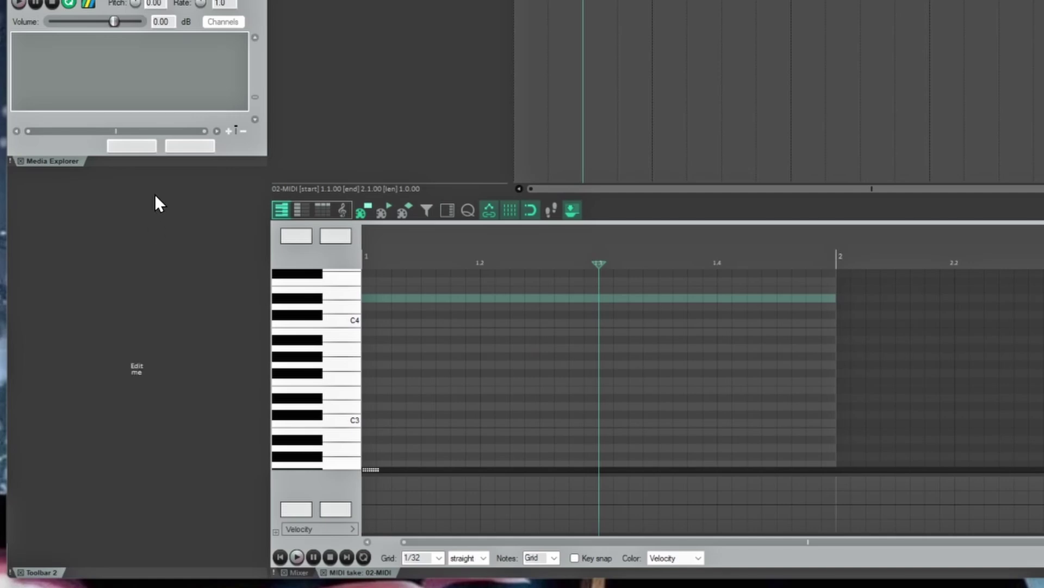
drag(123, 166, 88, 549)
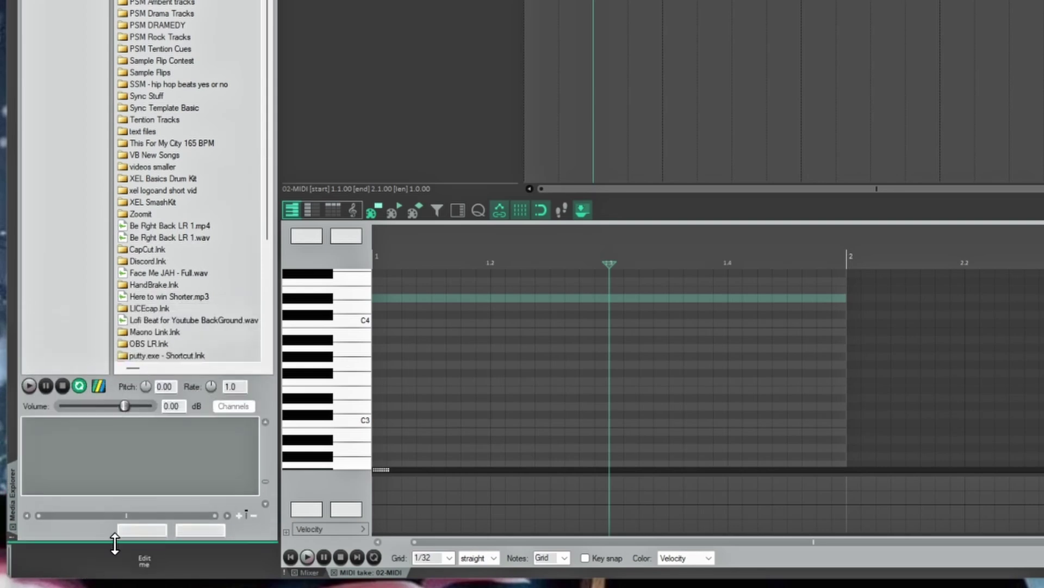